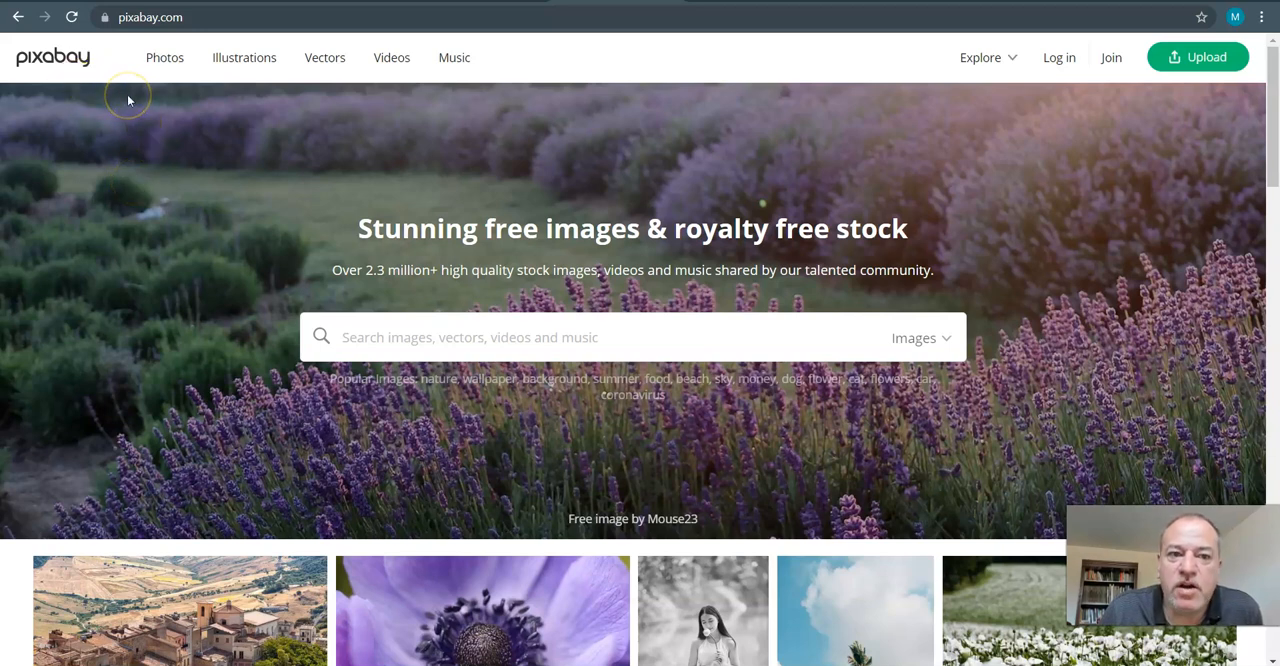
scroll(153, 168, "down", 2)
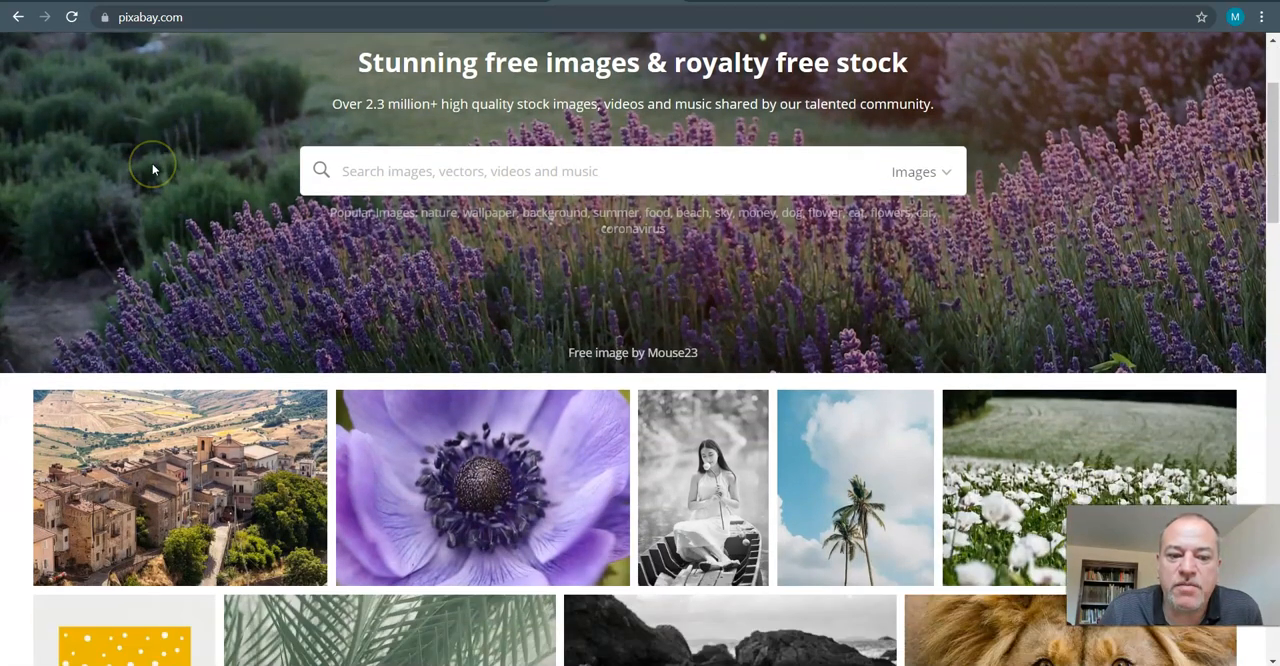
scroll(152, 168, "down", 2)
scroll(152, 168, "down", 2)
scroll(152, 168, "up", 3)
scroll(152, 170, "up", 3)
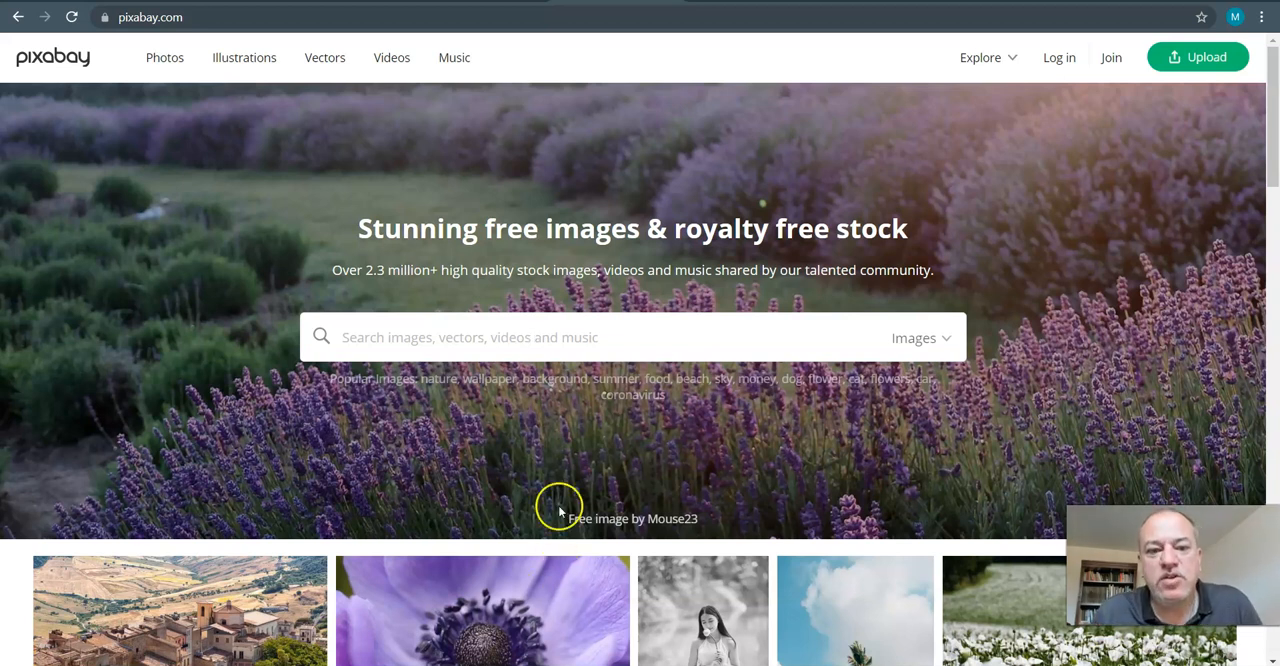
Step: Search Pixabay for 'sherwood forest' and go to the sponsored iStock Major Oak photo
left_click(391, 345)
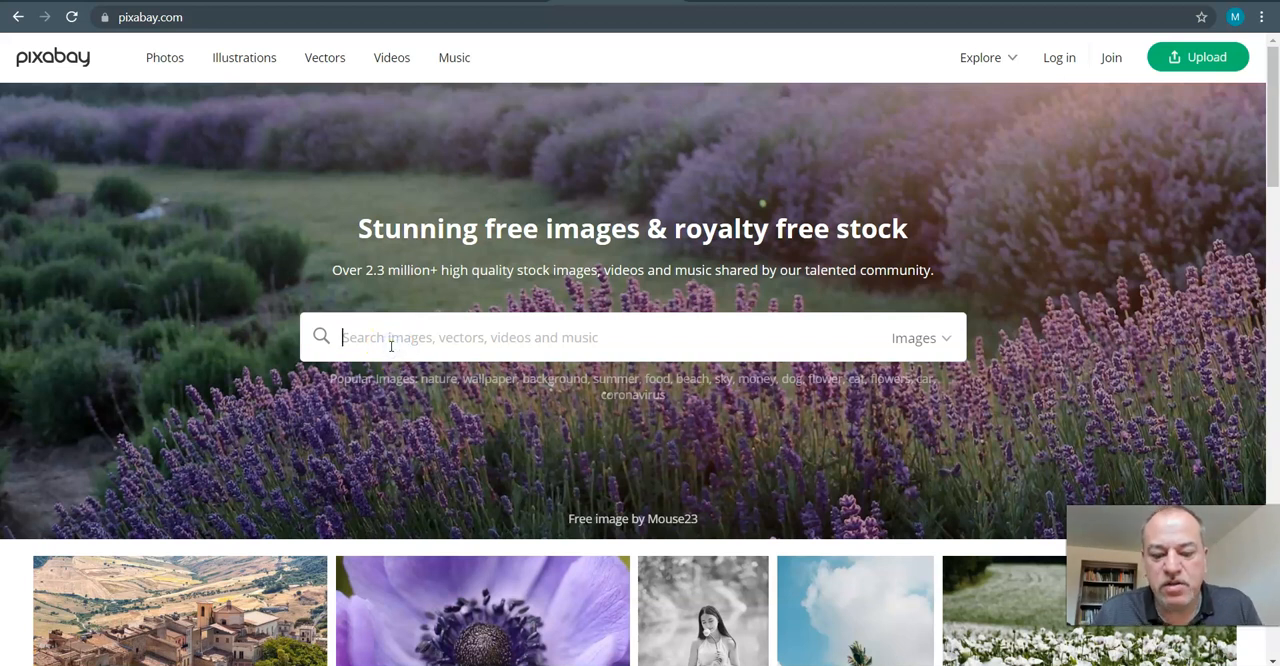
type("sherwood")
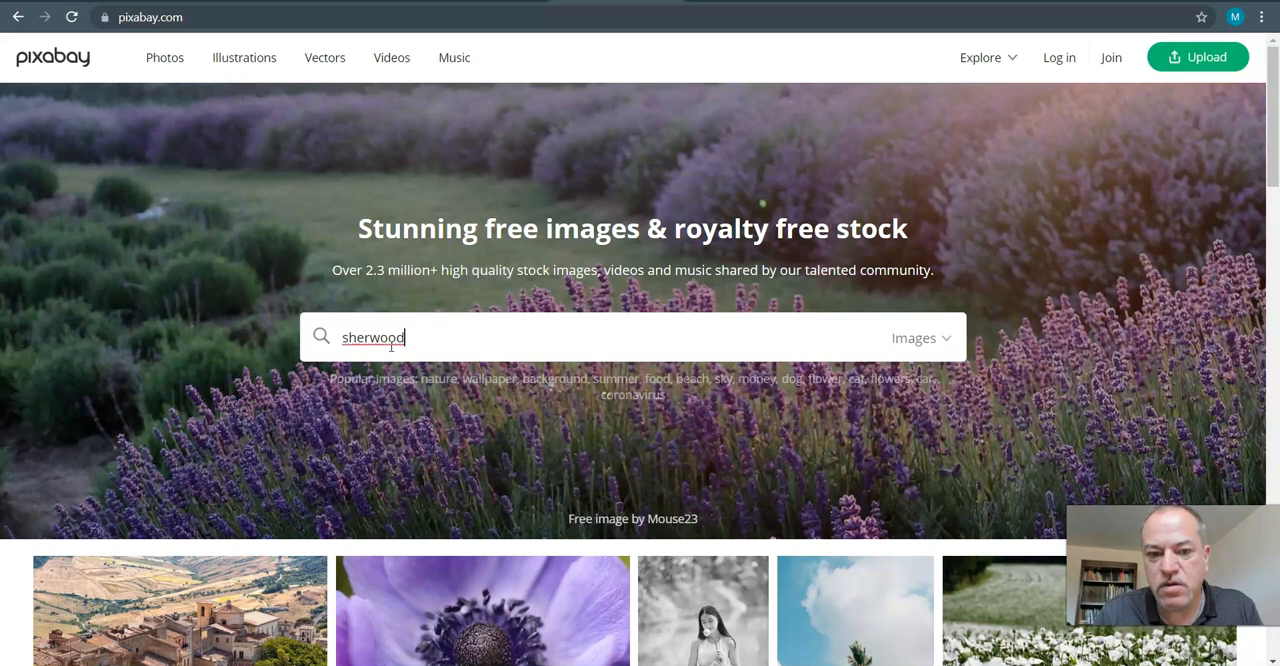
type(" forest")
key("Return")
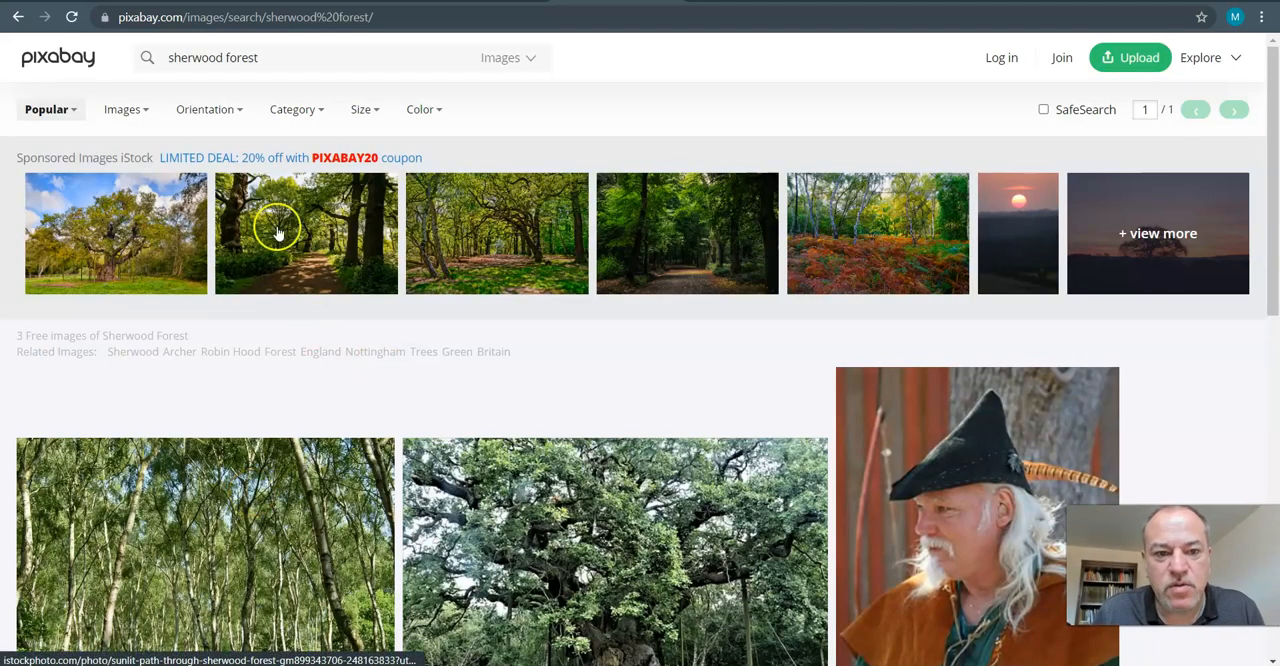
left_click(121, 247)
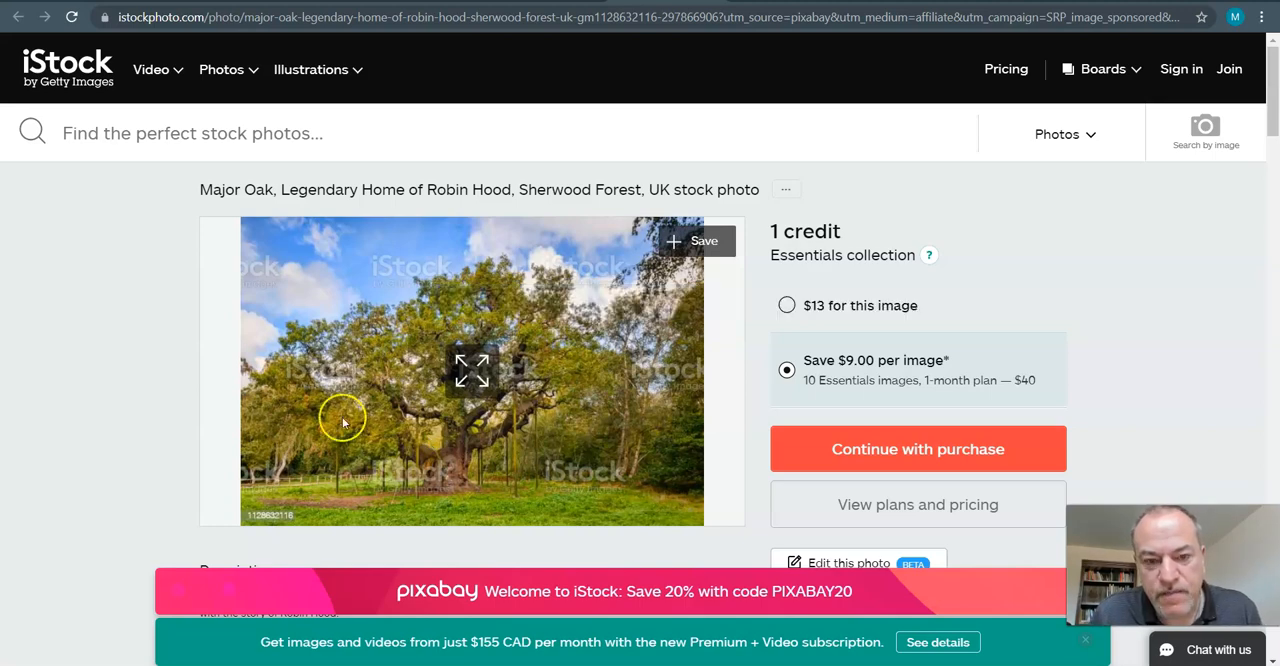
Step: Capture the Major Oak photo as a Snip & Sketch screen snip
key("super+shift+s")
mouse_move(249, 228)
left_mouse_down()
mouse_move(487, 420)
mouse_move(673, 497)
left_mouse_up()
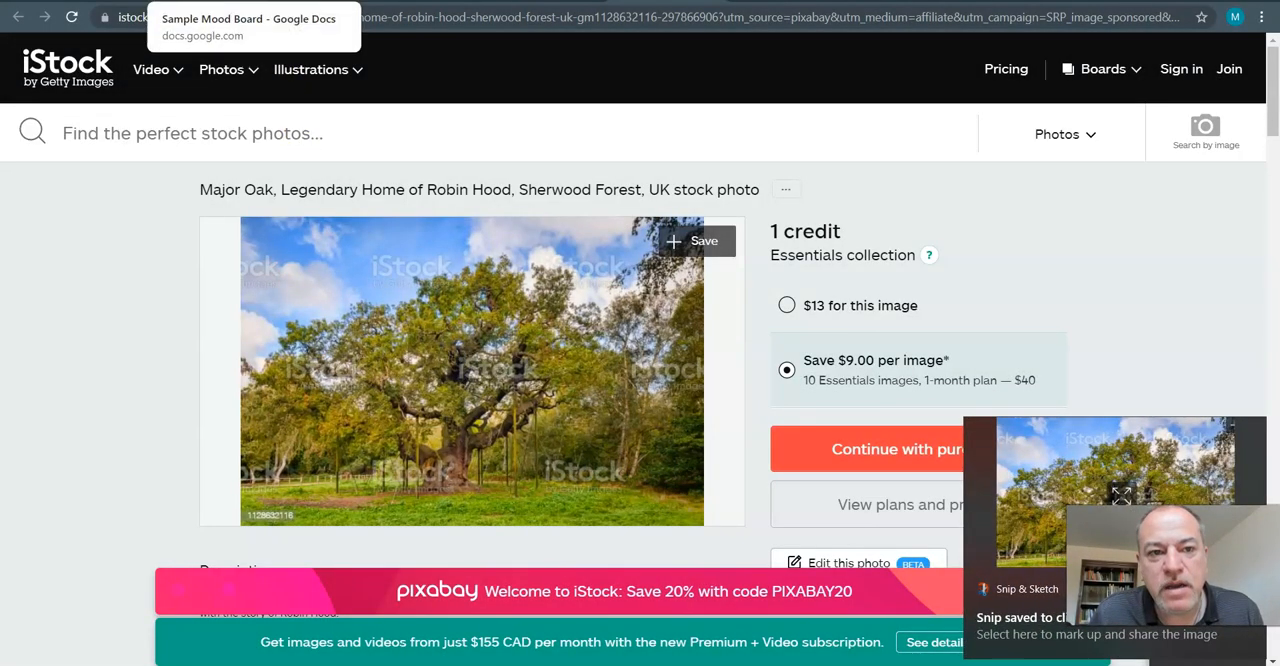
Step: Paste the snipped oak photo into the Sample Mood Board document and shrink it
left_click(160, 2)
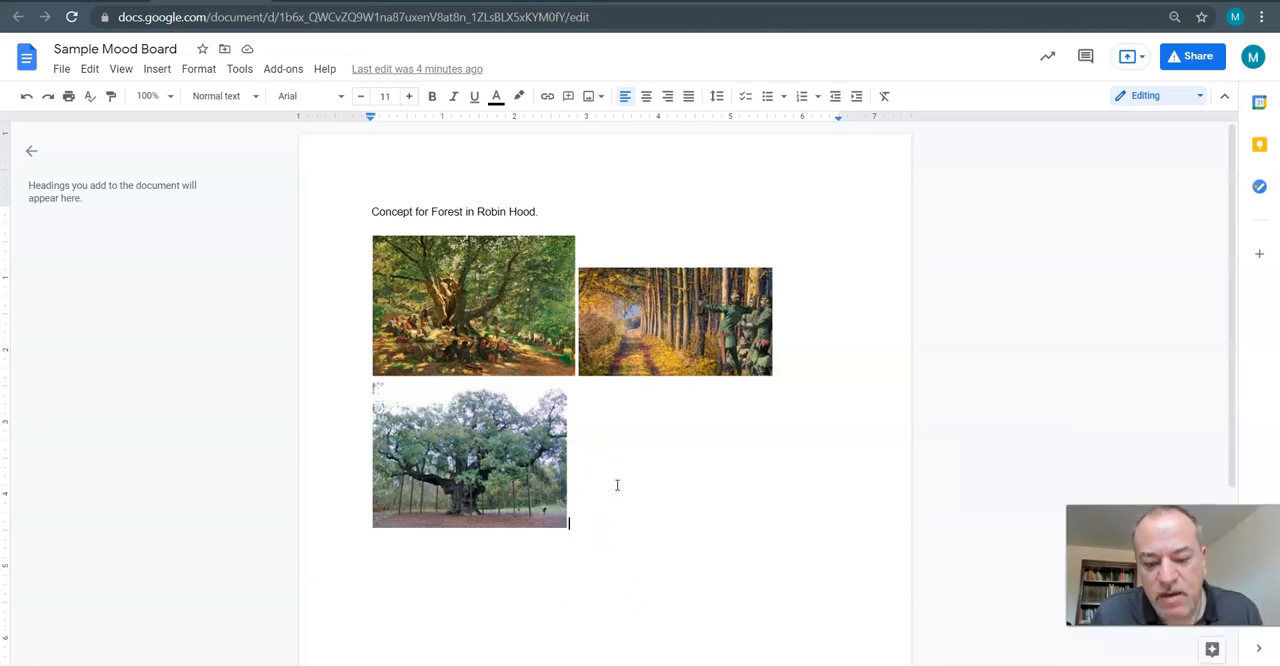
key("ctrl+v")
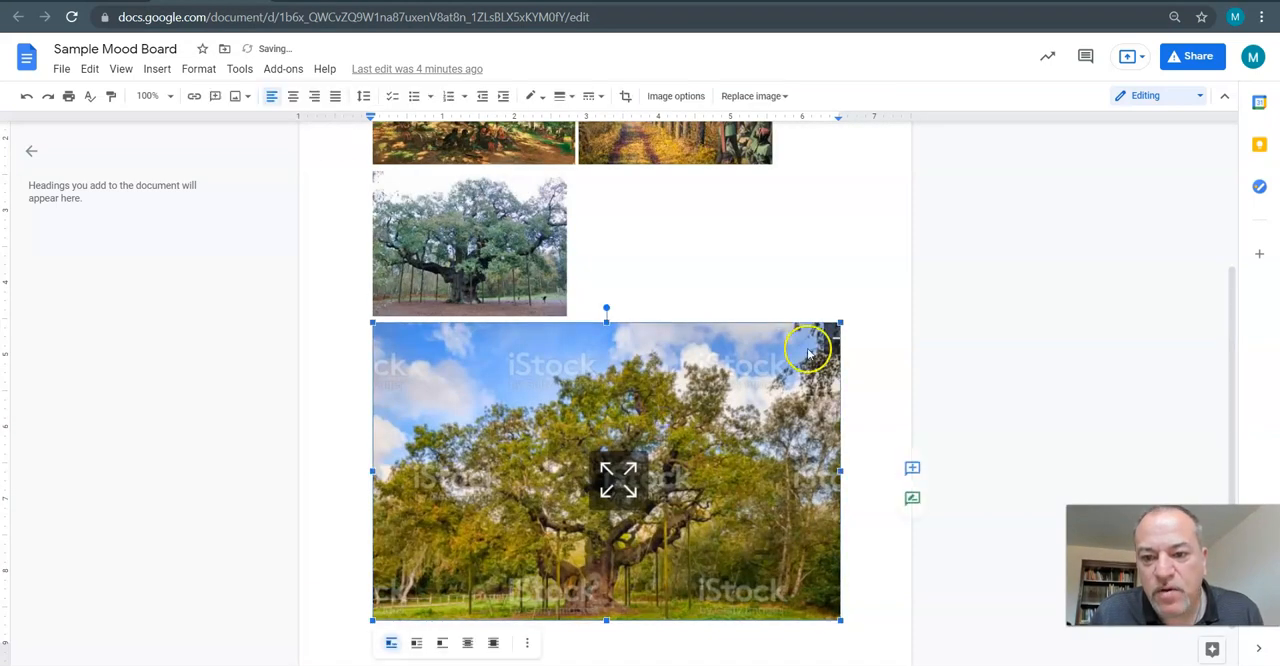
left_click_drag(840, 322, 643, 449)
Step: Delete the pasted iStock photo and extend the title with ' TREES, Rocks and Vegetation'
left_click(657, 301)
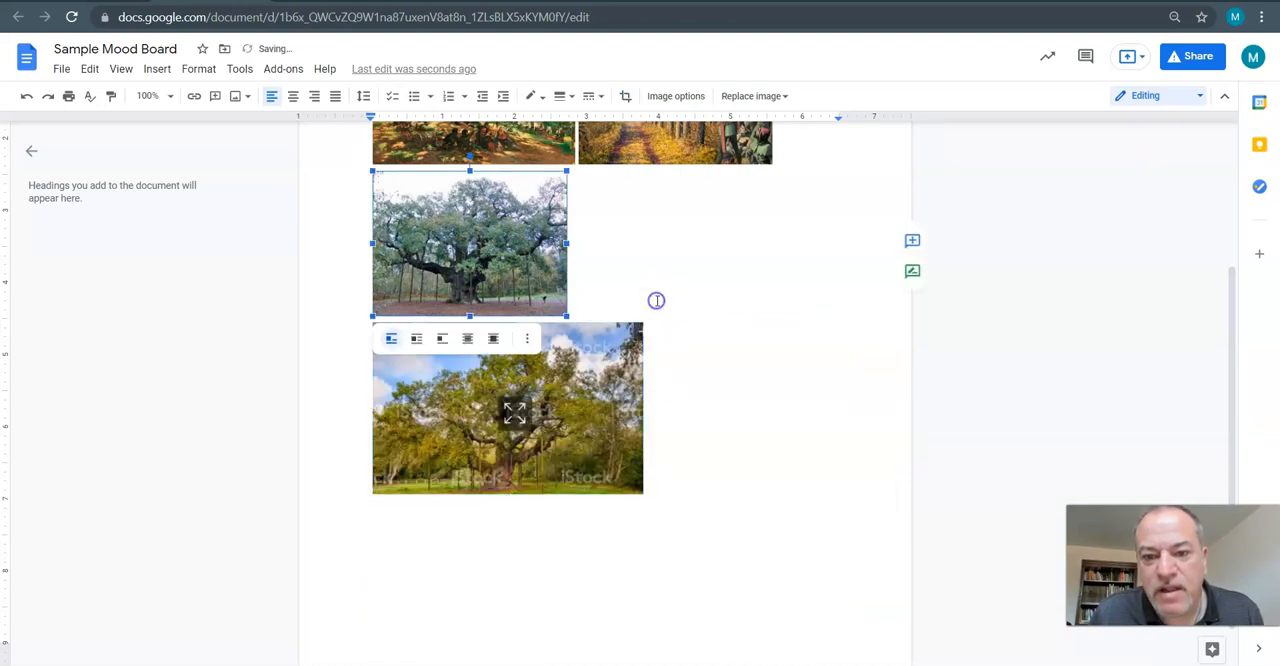
left_click(634, 358)
key("Delete")
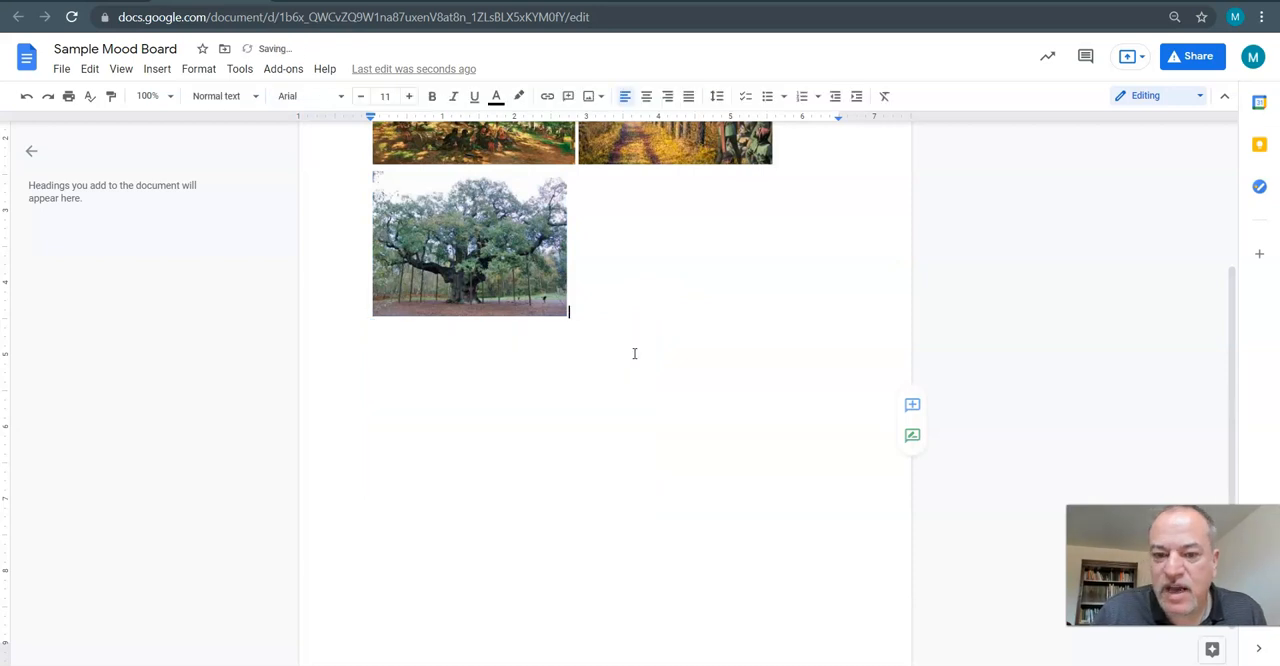
scroll(620, 330, "up", 3)
left_click(572, 209)
type("TREES, ")
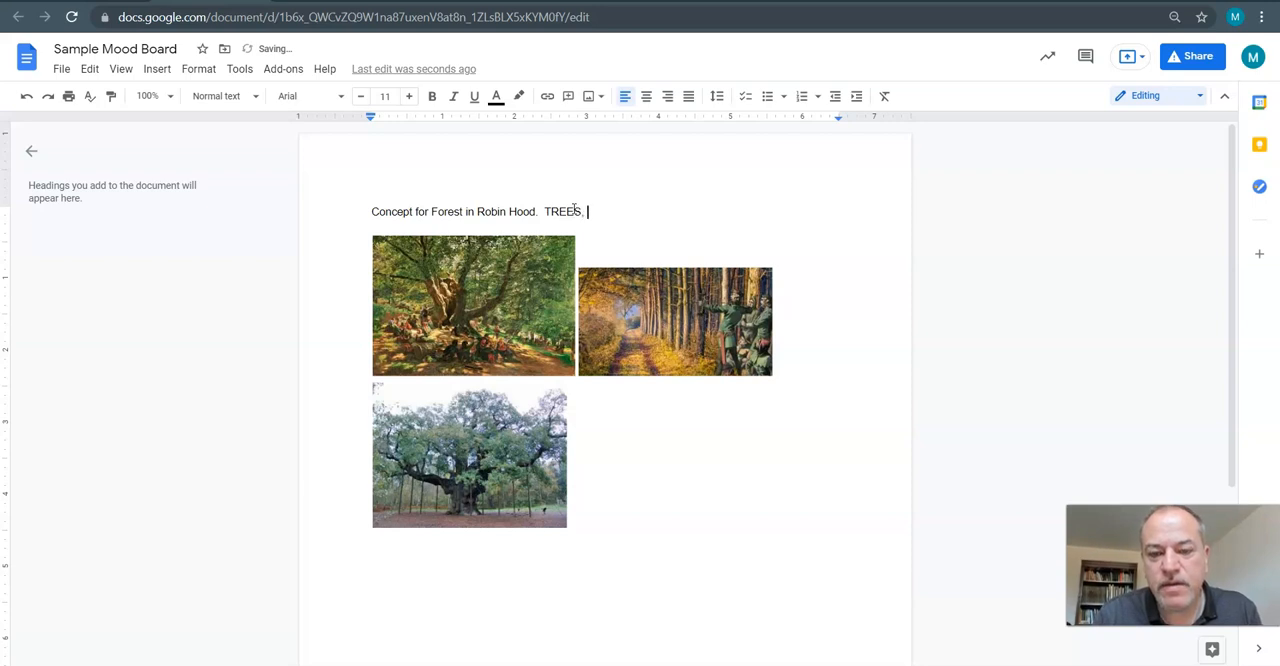
type("Rocks a")
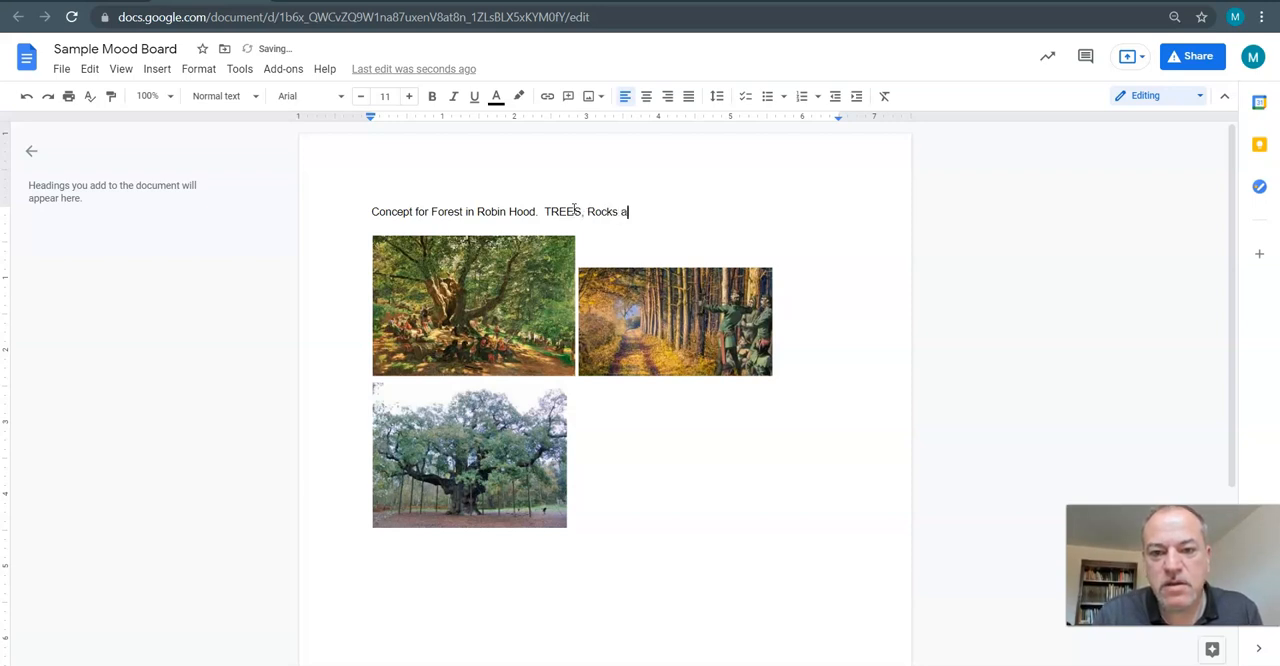
type("nd Vegetation")
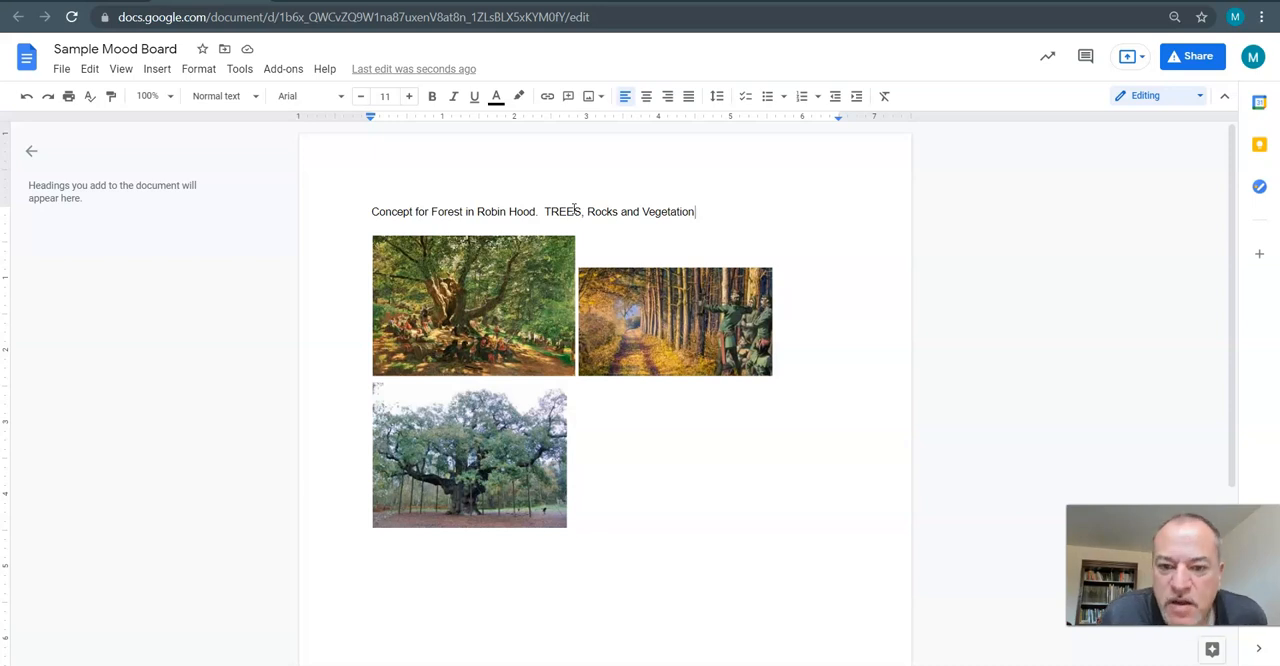
Step: Enlarge the autumn path image to full width and enlarge the top tree image
left_click(669, 325)
left_click_drag(772, 376, 866, 540)
scroll(696, 514, "down", 2)
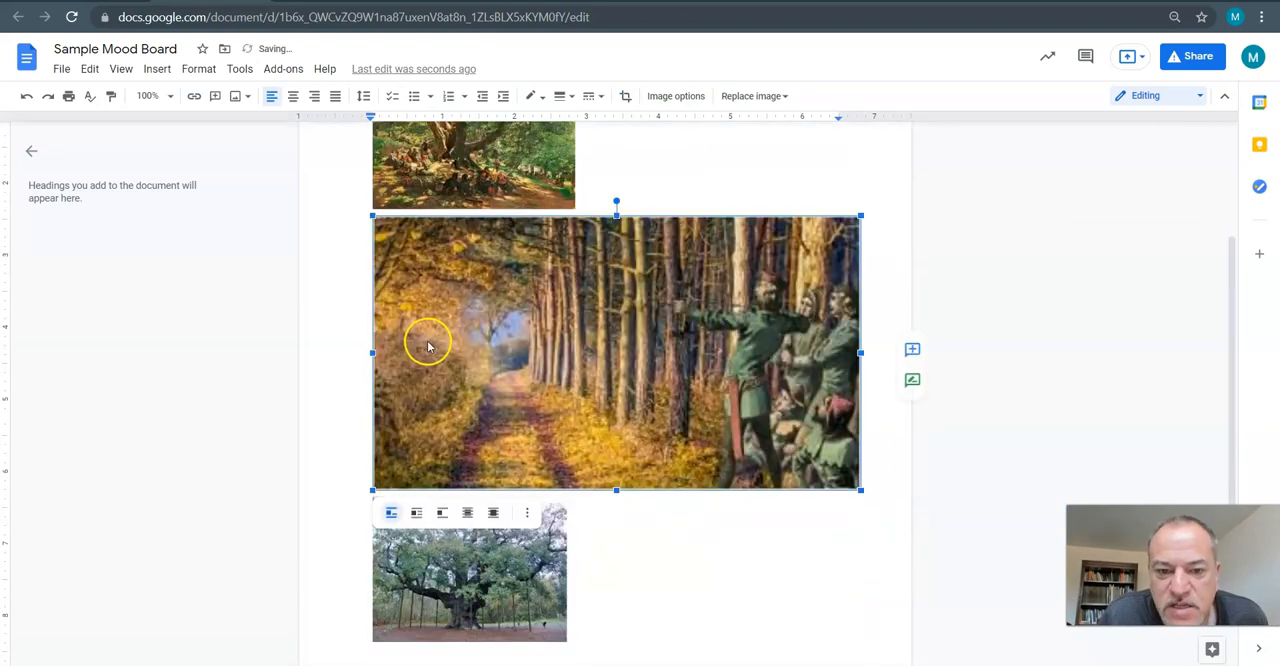
scroll(588, 402, "down", 1)
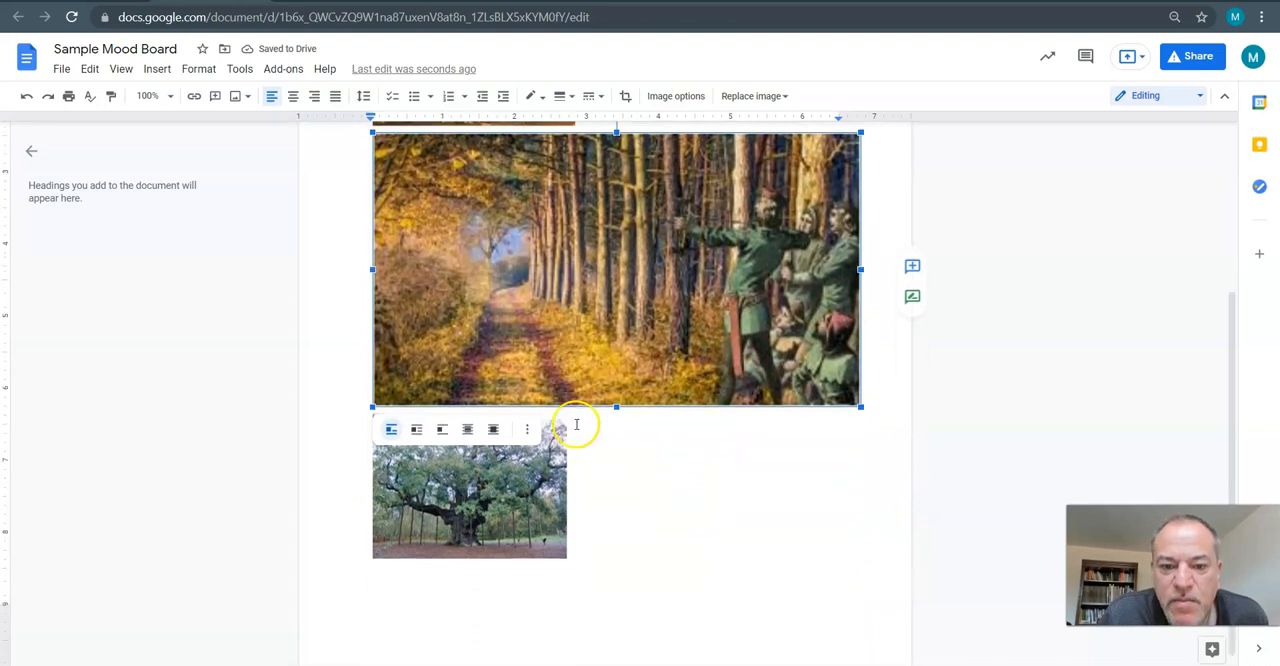
scroll(688, 366, "up", 3)
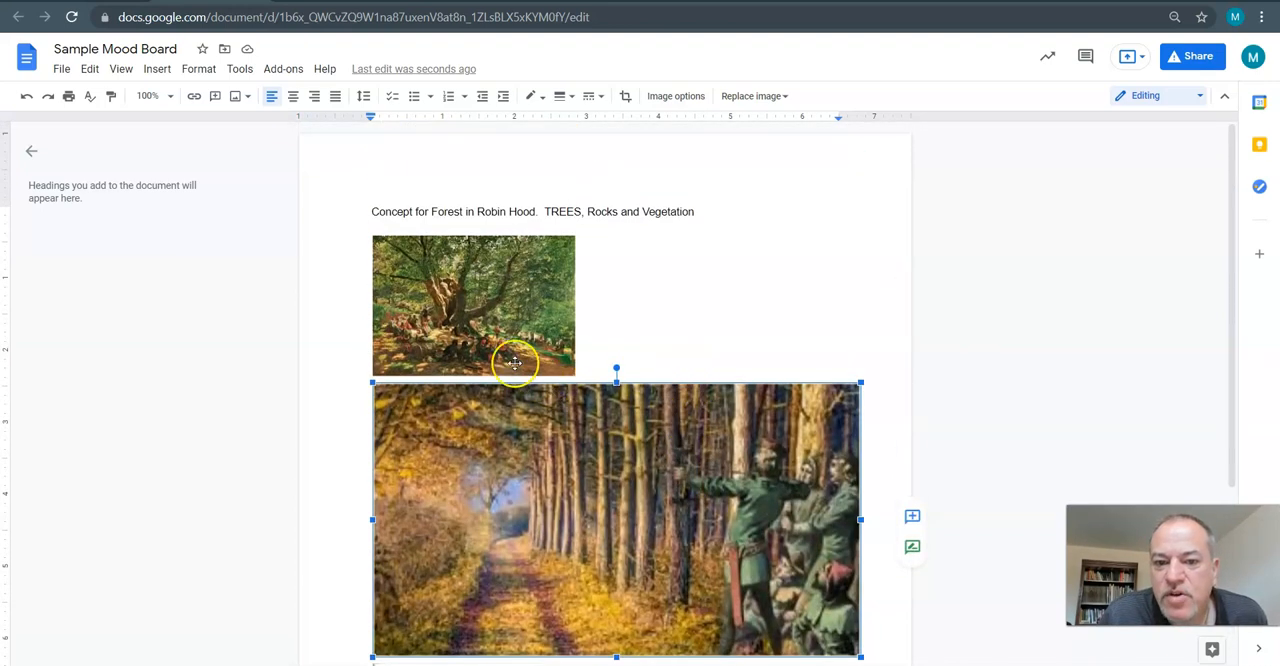
left_click(485, 328)
left_click_drag(573, 374, 718, 497)
scroll(677, 436, "down", 1)
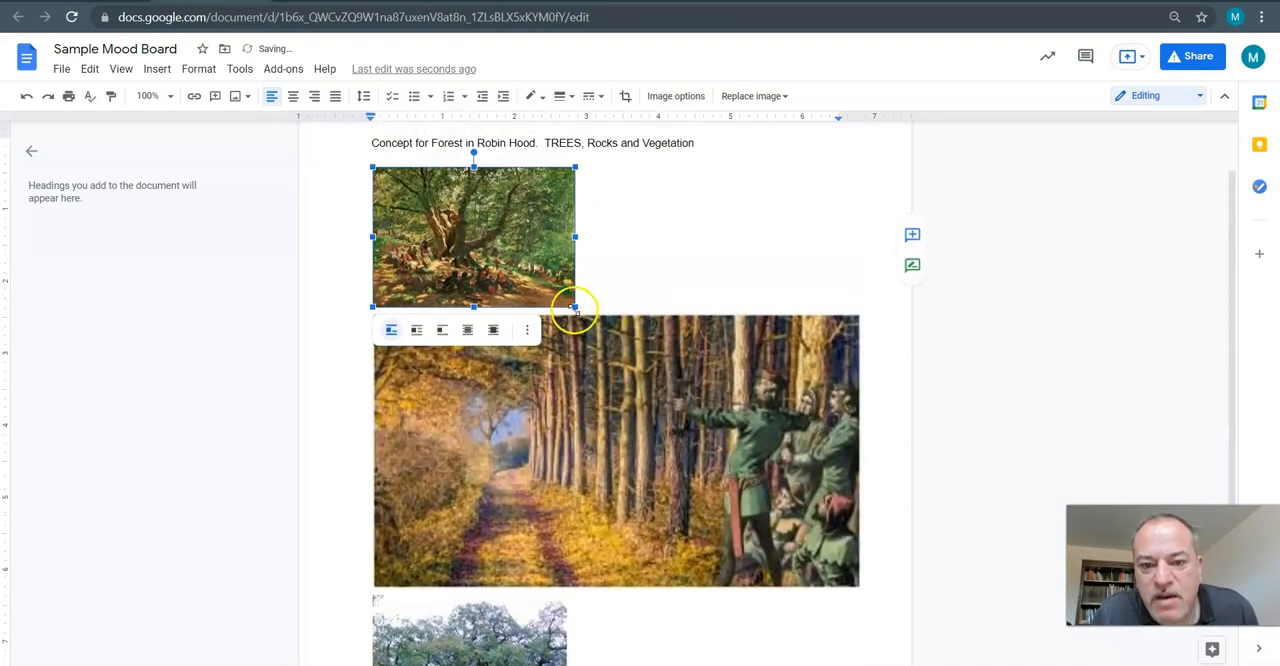
Step: Shrink the autumn path image to about half width and highlight 'TREES, Rocks and Vegetation'
left_click(645, 370)
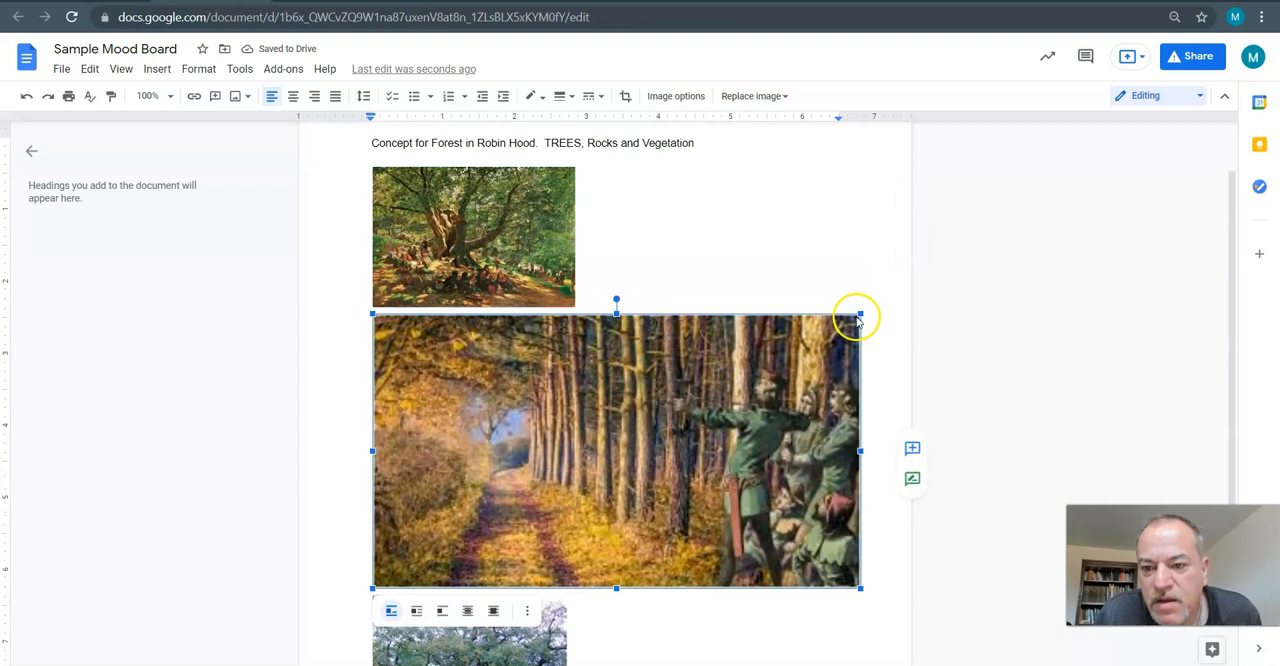
mouse_move(858, 318)
left_mouse_down()
mouse_move(804, 347)
mouse_move(530, 420)
left_mouse_up()
scroll(594, 177, "up", 1)
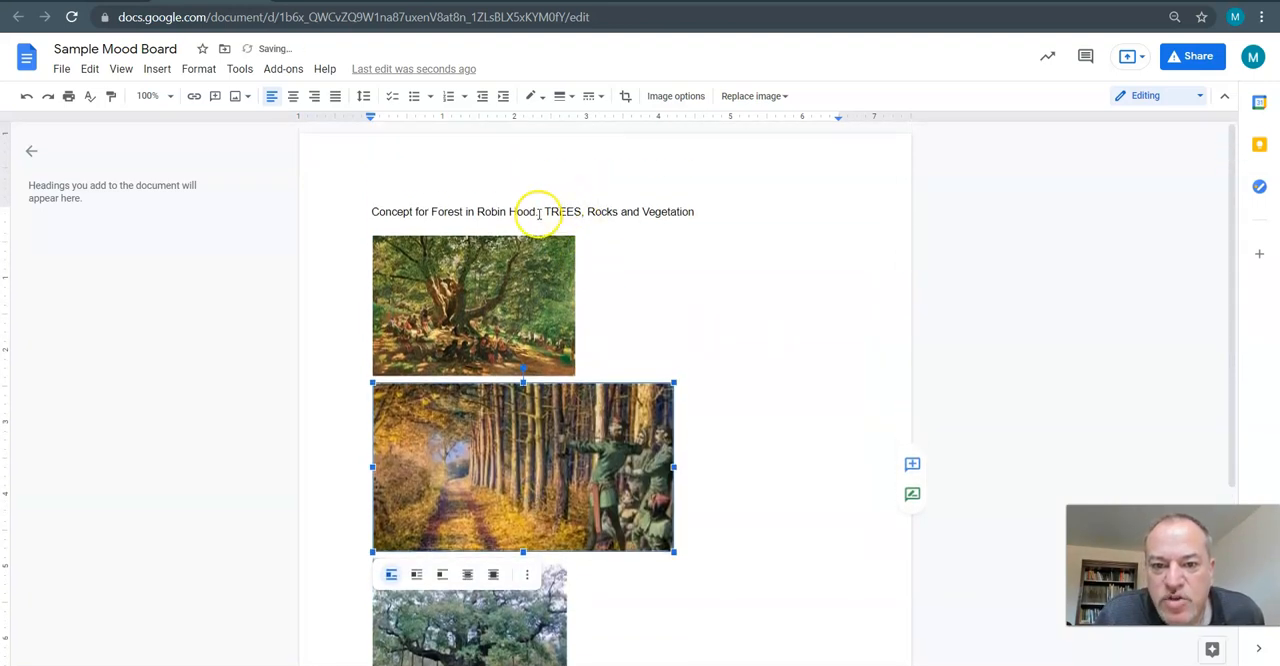
left_click_drag(538, 211, 702, 211)
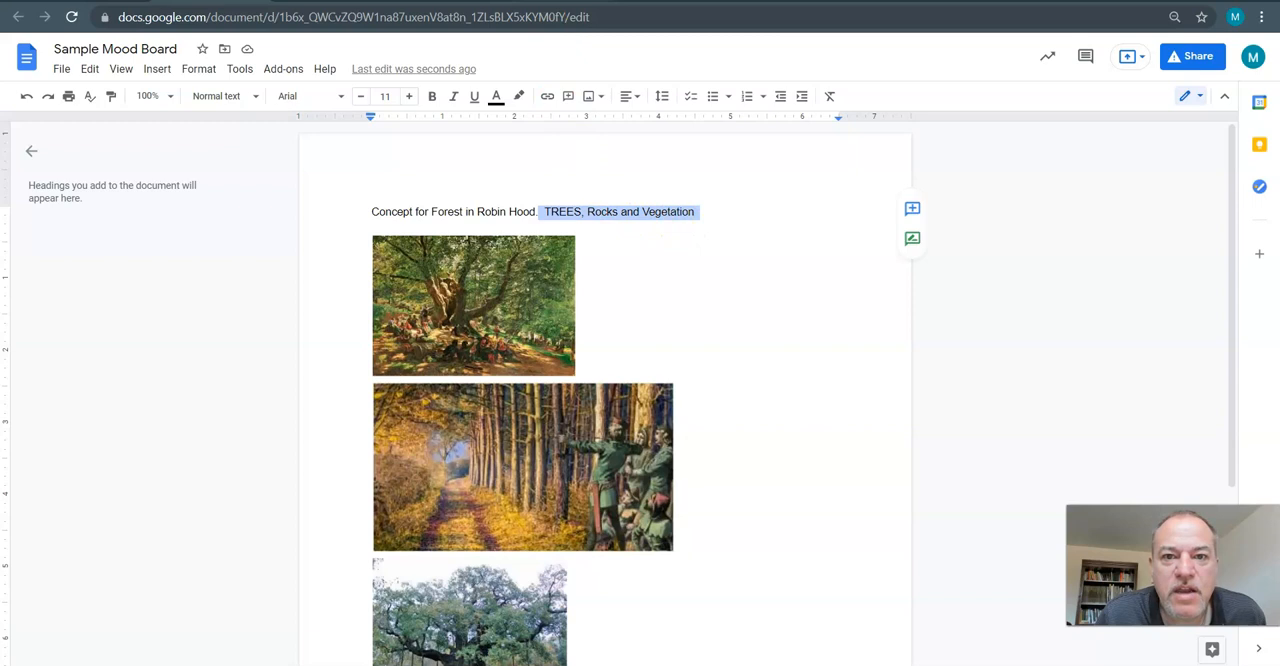
Step: Run a plain 'forest' search in Pixabay and choose the red autumn road photo
key("ctrl+Tab")
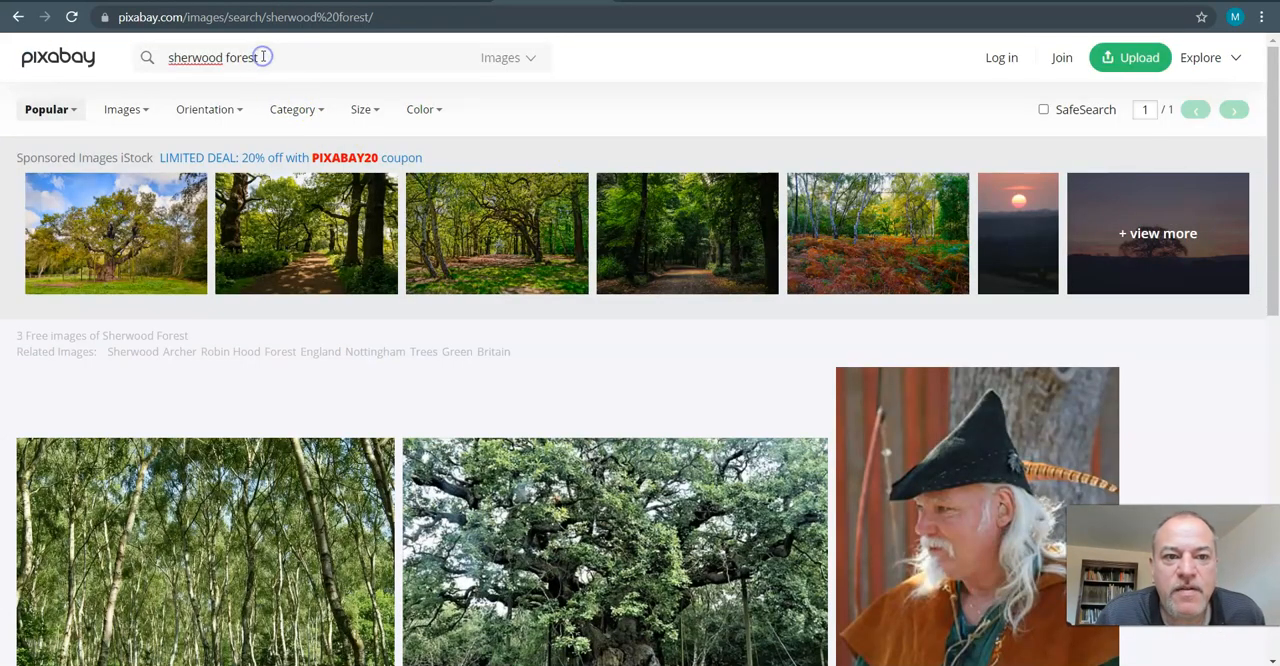
left_click_drag(262, 57, 160, 56)
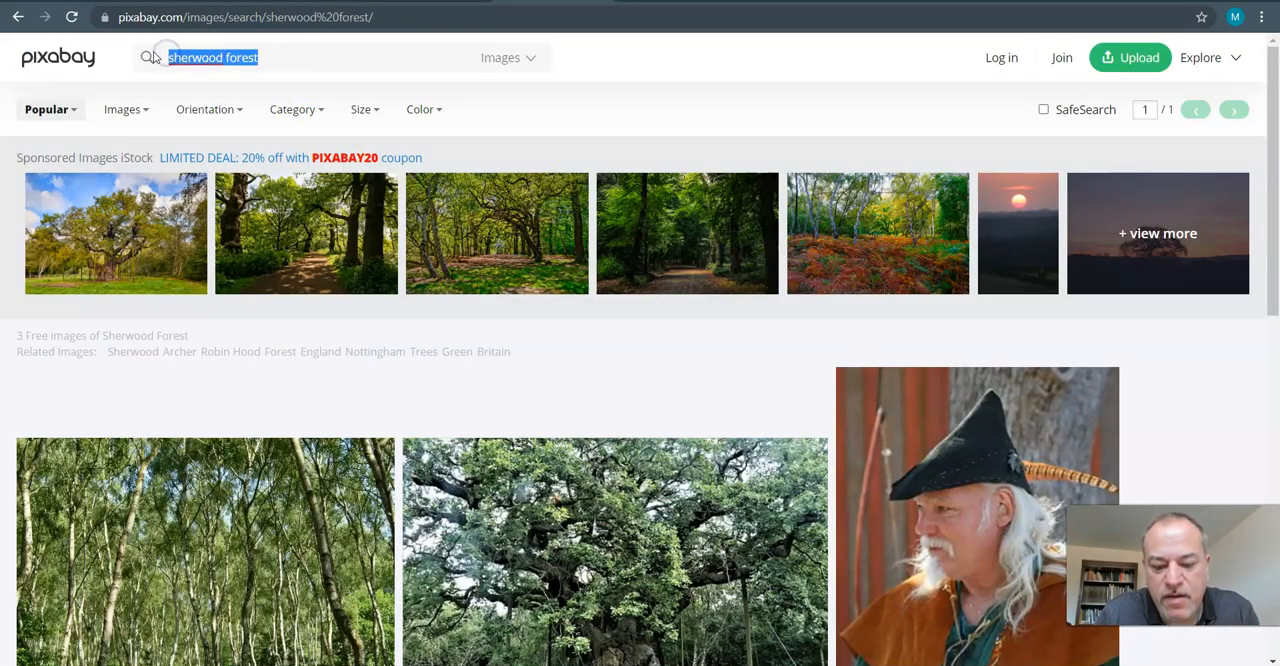
type("fore")
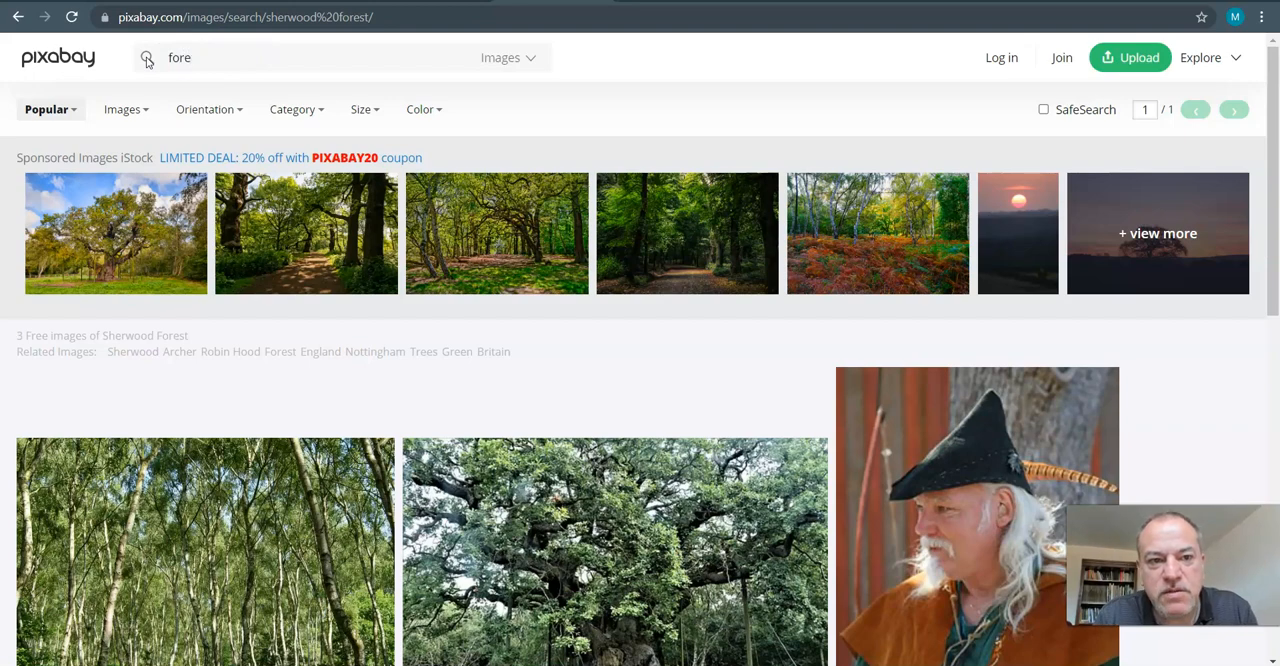
type("st")
key("Return")
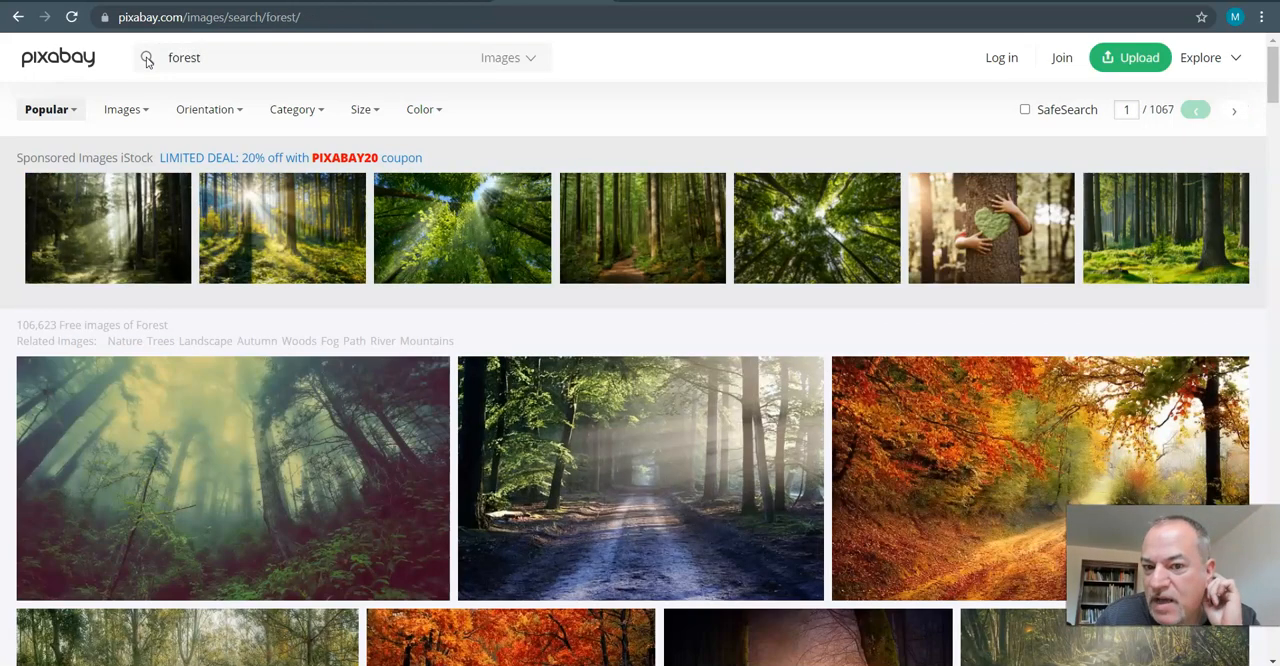
scroll(663, 417, "down", 2)
scroll(663, 420, "down", 2)
scroll(663, 420, "down", 1)
scroll(663, 422, "down", 1)
scroll(663, 421, "down", 1)
scroll(663, 420, "down", 1)
scroll(663, 420, "down", 2)
scroll(662, 420, "up", 2)
scroll(662, 420, "up", 2)
scroll(662, 420, "up", 2)
left_click(580, 460)
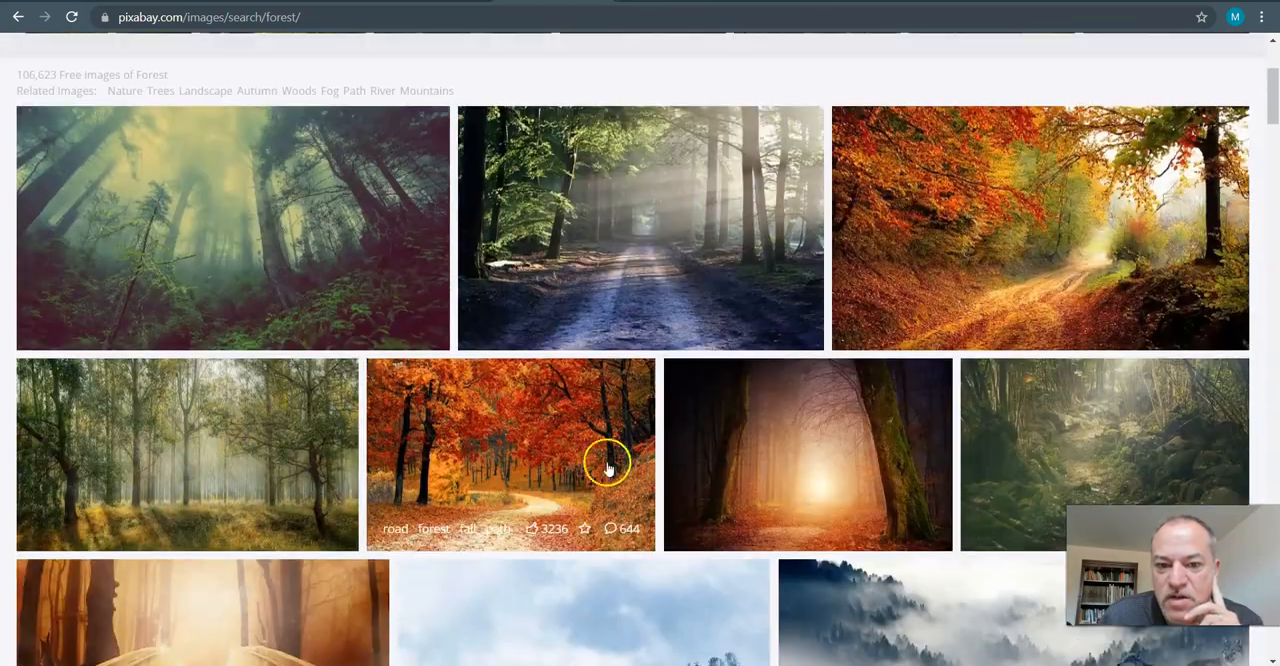
Step: Open the red autumn road photo page with its free license details
left_click(641, 628)
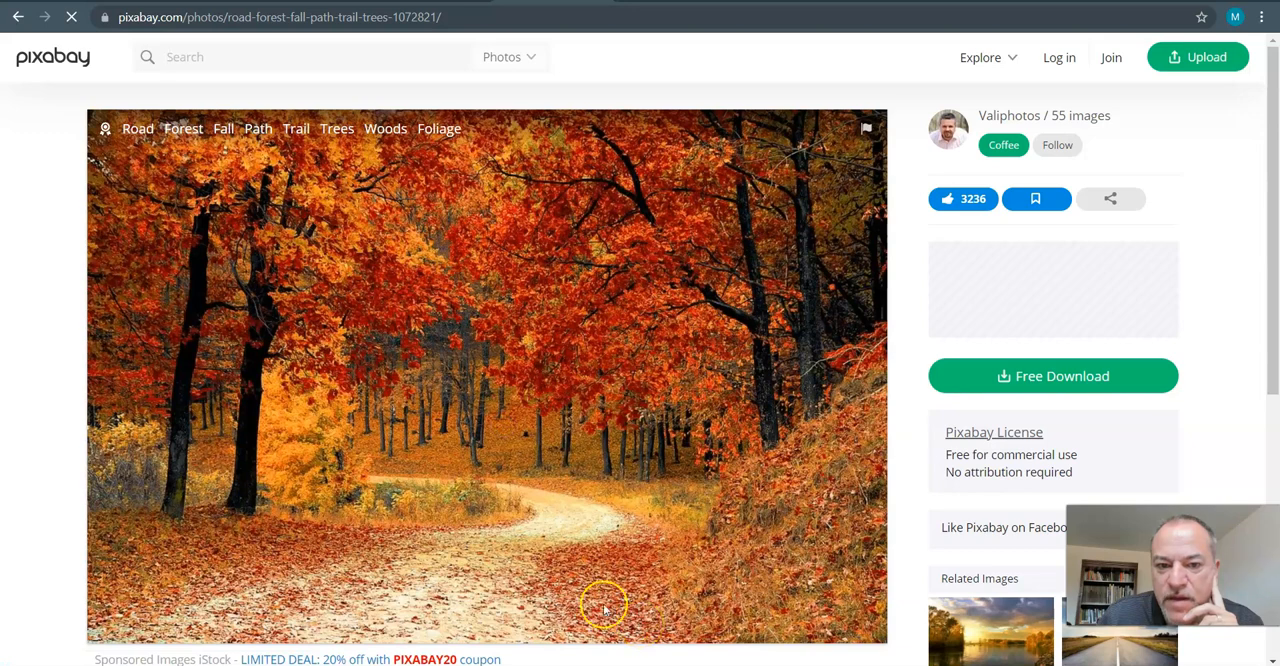